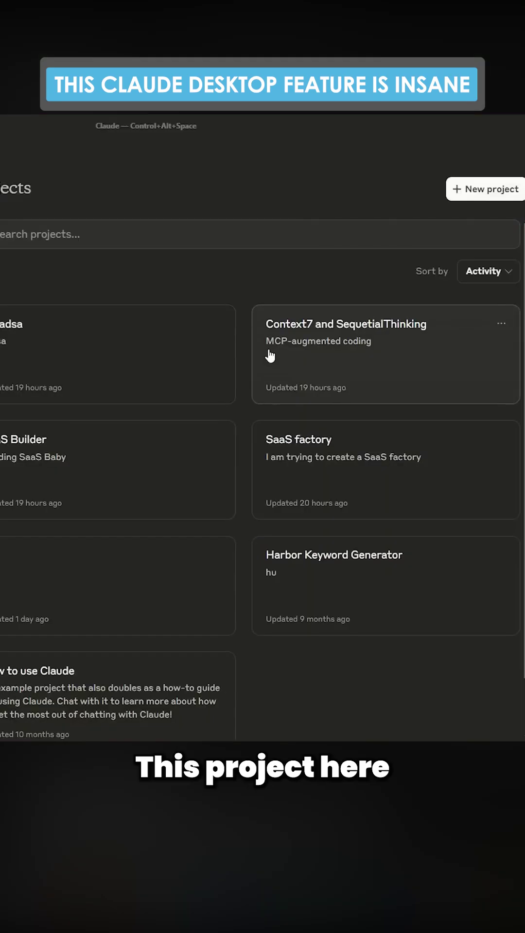
# Open the Context7 and SequetialThinking project and review its TaskMaster instructions and .env knowledge file.
pyautogui.click(266, 356)
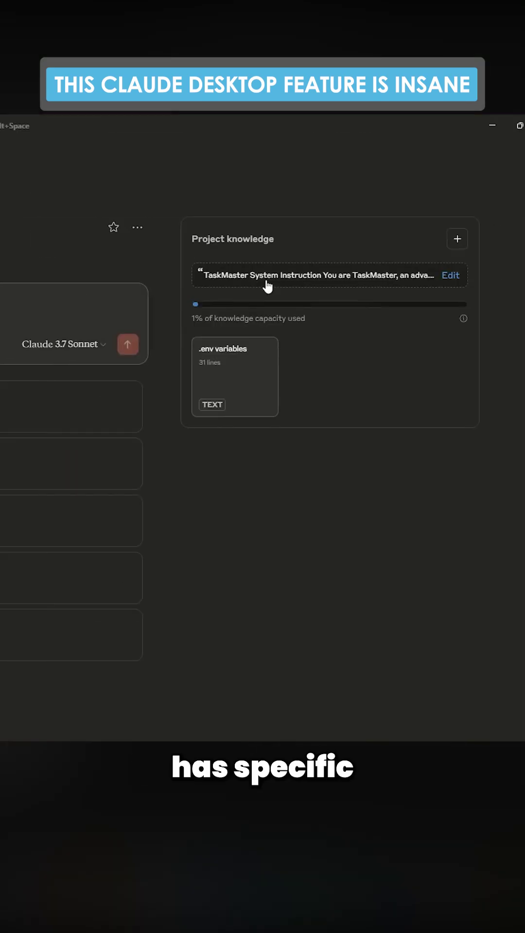
pyautogui.click(264, 279)
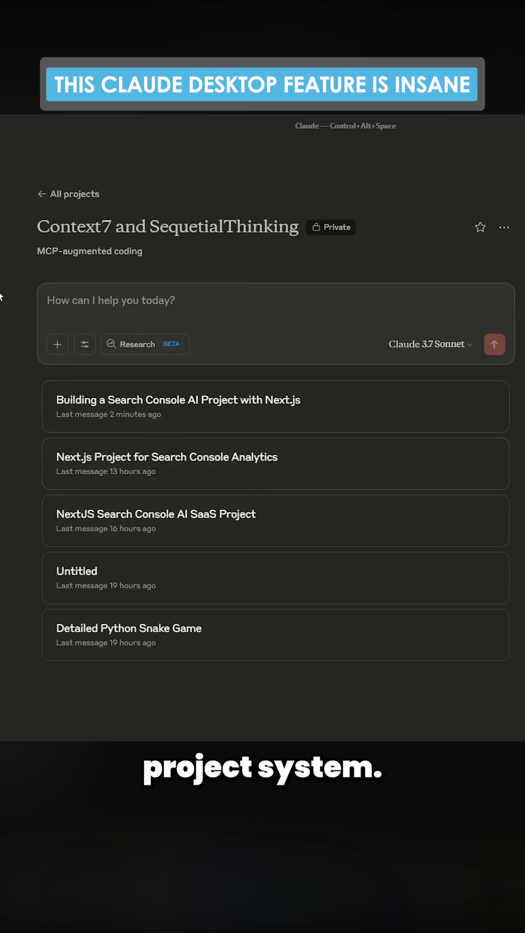
pyautogui.write('``')
pyautogui.moveTo(146, 254); pyautogui.dragTo(37, 188)
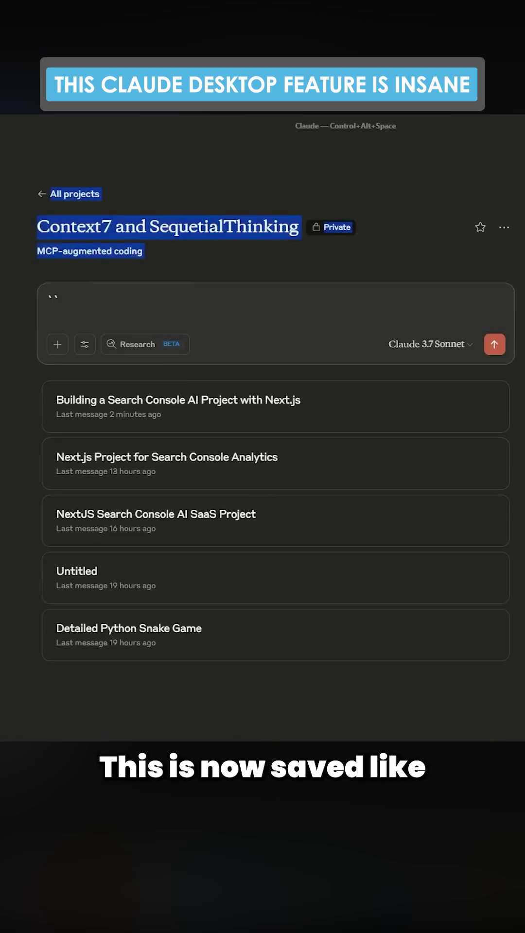
pyautogui.click(129, 302)
pyautogui.press('BackSpace')
pyautogui.press('BackSpace')
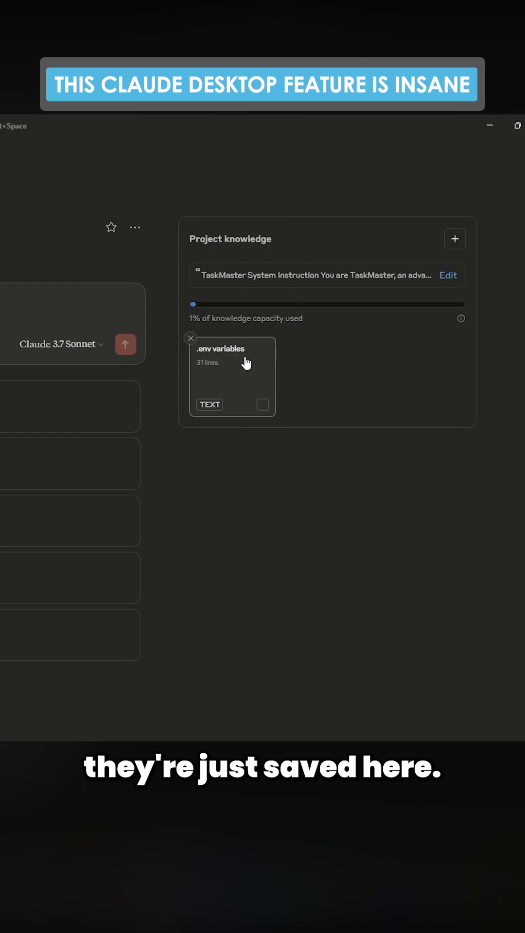
# Open the project instructions that describe combining Context7 with Sequential Thinking.
pyautogui.click(307, 278)
pyautogui.scroll(-10, 429, 467)
pyautogui.scroll(-10, 429, 468)
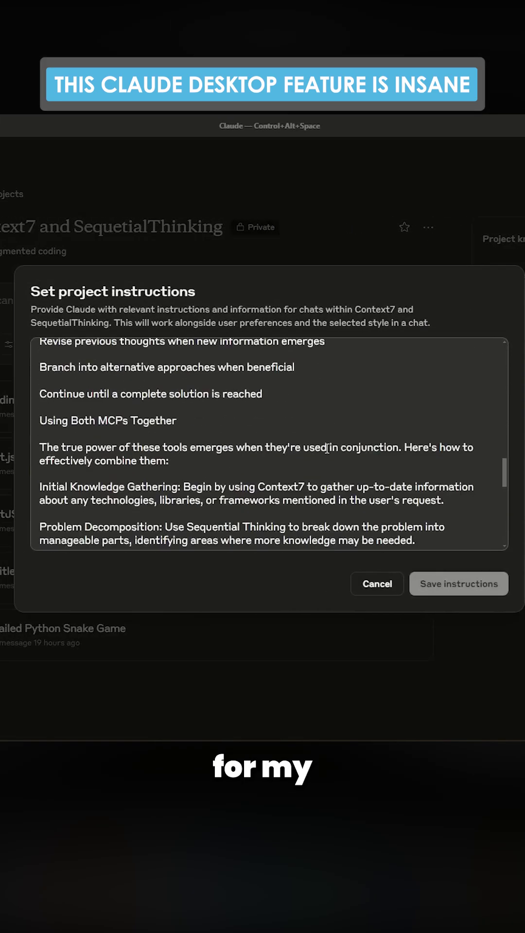
pyautogui.scroll(-10, 428, 468)
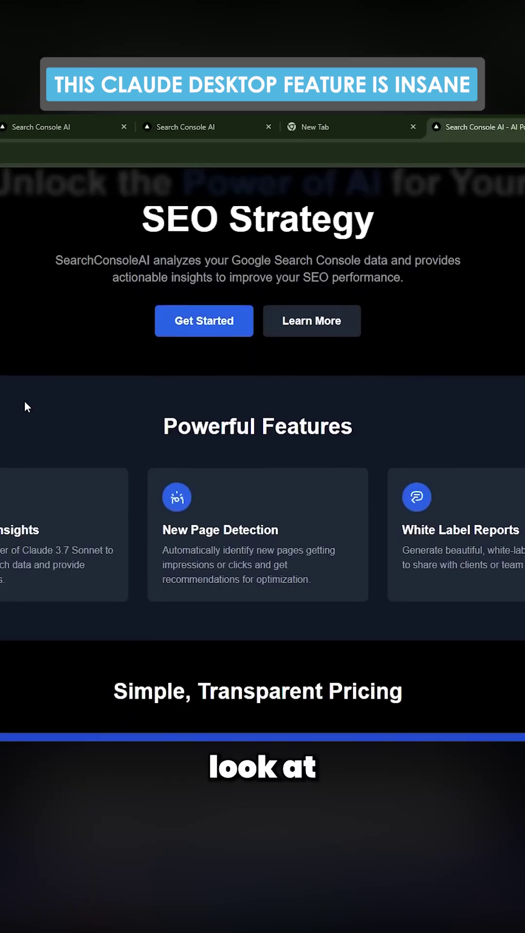
pyautogui.scroll(-3, 23, 400)
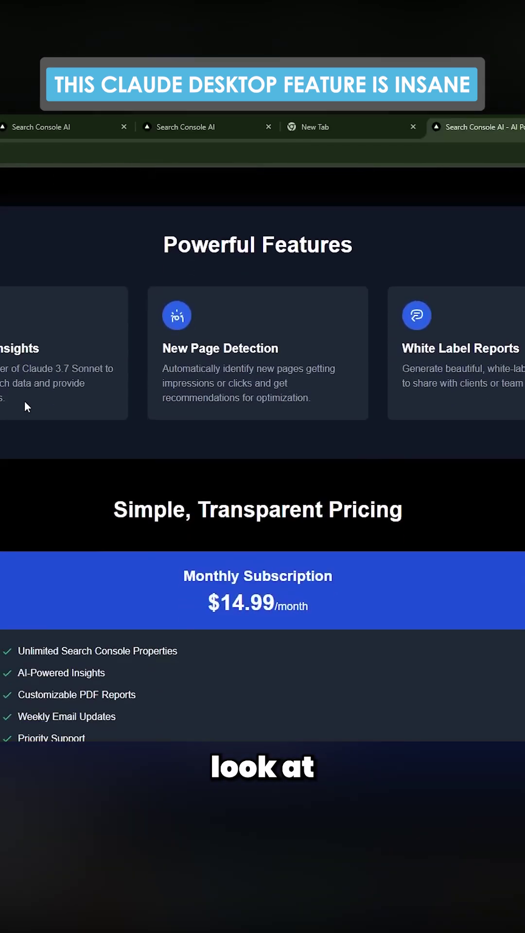
pyautogui.scroll(-2, 108, 463)
pyautogui.scroll(3, 108, 463)
pyautogui.scroll(2, 111, 469)
pyautogui.moveTo(114, 466); pyautogui.dragTo(504, 409)
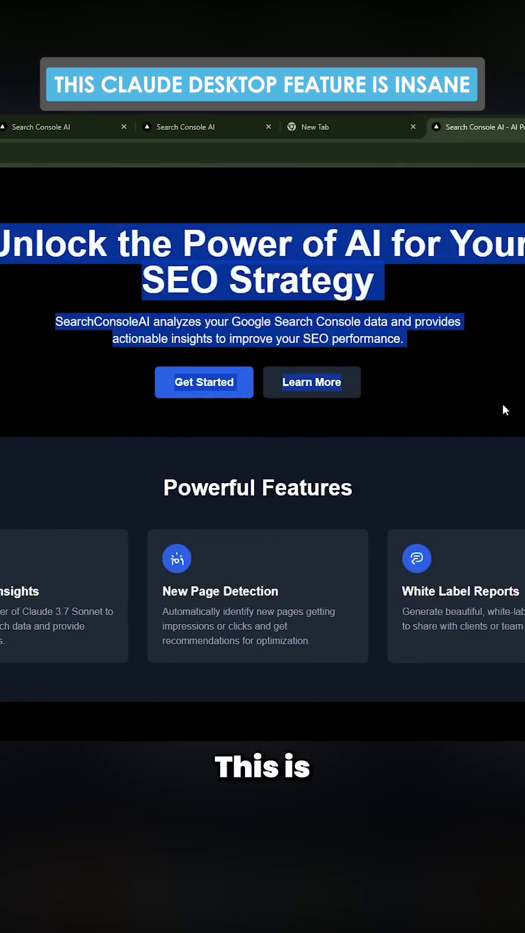
pyautogui.scroll(-2, 502, 412)
pyautogui.scroll(-3, 496, 438)
pyautogui.scroll(-1, 298, 484)
pyautogui.scroll(5, 299, 484)
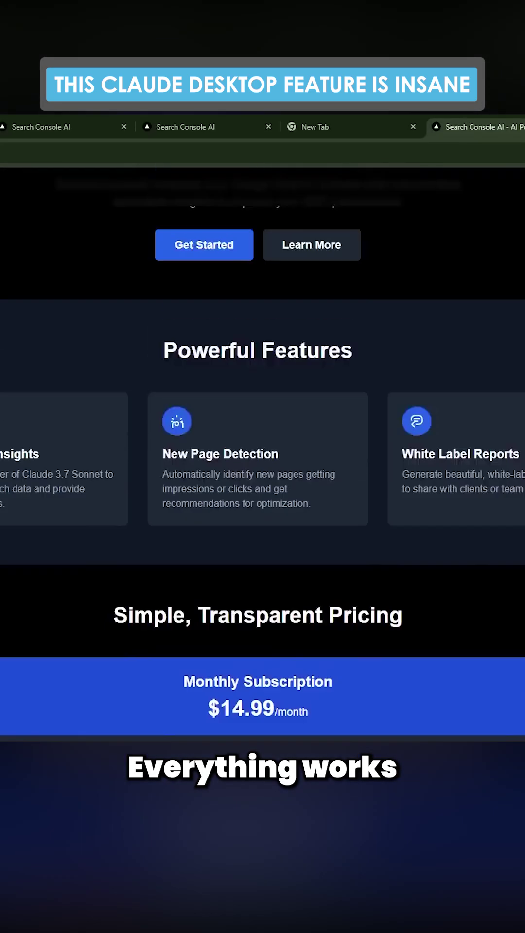
pyautogui.scroll(2, 298, 483)
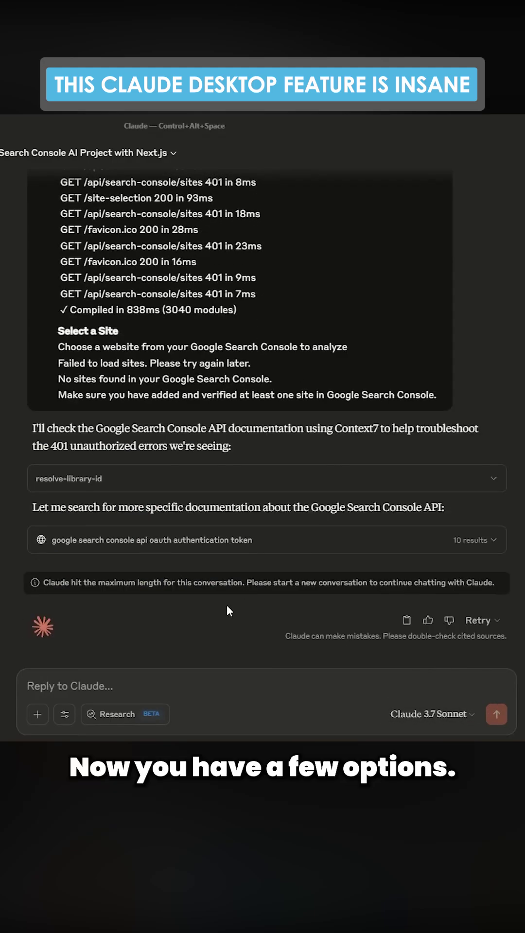
pyautogui.hotkey('alt', 'Tab')
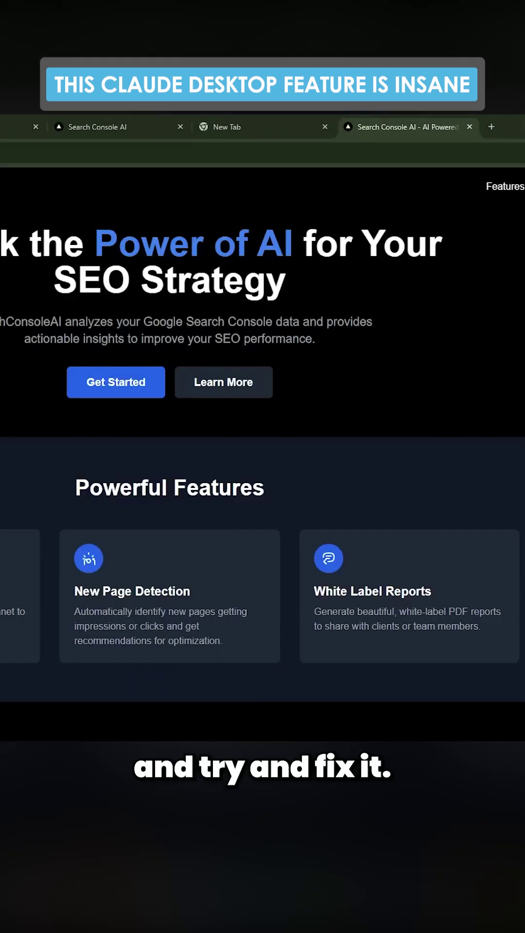
pyautogui.scroll(3, 122, 567)
pyautogui.scroll(10, 263, 423)
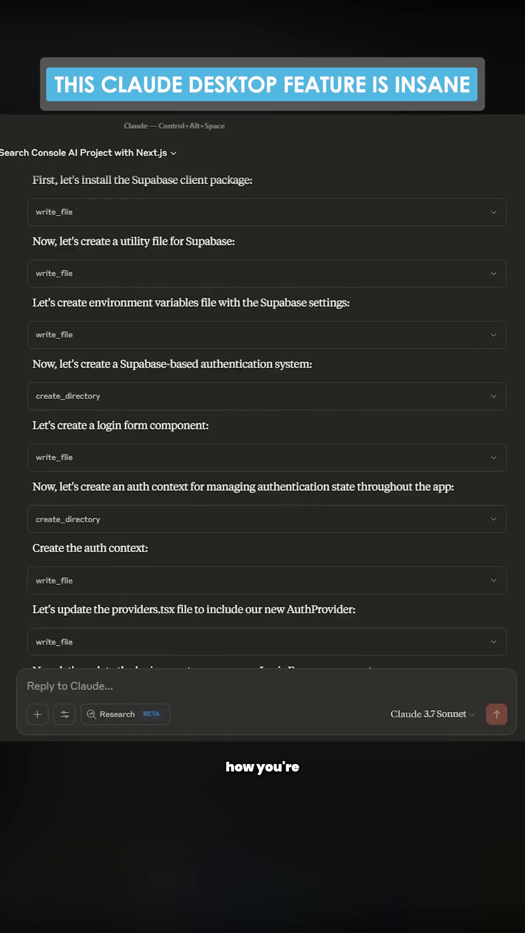
pyautogui.scroll(10, 263, 423)
pyautogui.scroll(-2, 129, 478)
pyautogui.scroll(-1, 117, 512)
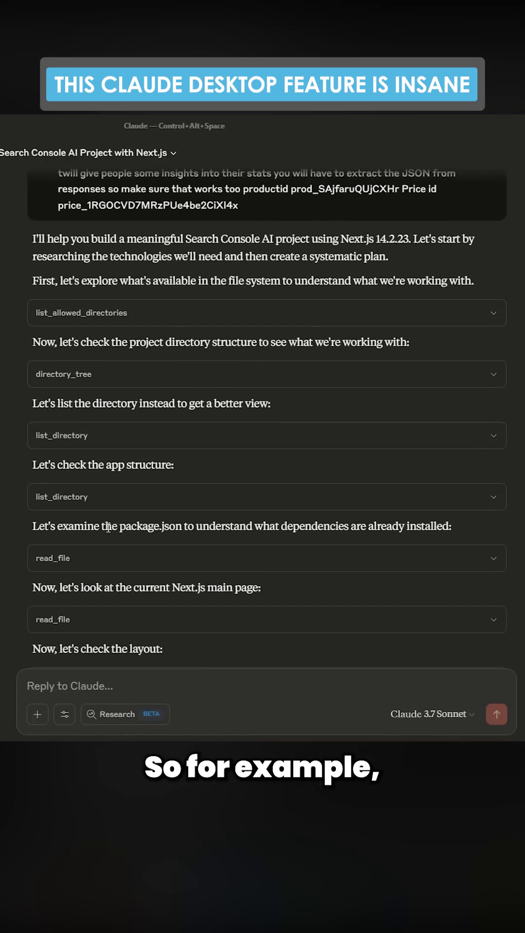
pyautogui.scroll(-2, 125, 539)
pyautogui.scroll(-1, 80, 522)
pyautogui.scroll(-3, 79, 511)
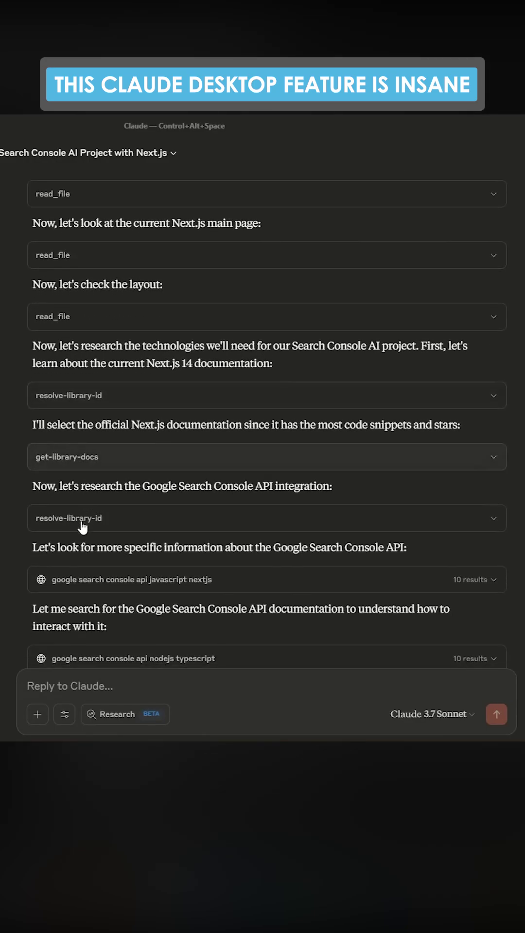
pyautogui.scroll(-2, 86, 526)
pyautogui.scroll(-2, 94, 505)
pyautogui.scroll(-2, 76, 514)
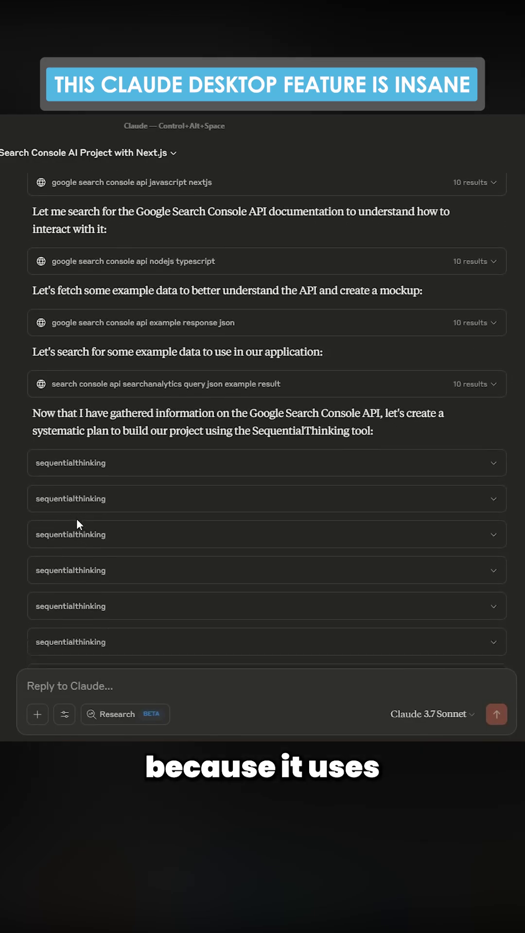
pyautogui.scroll(-2, 76, 517)
# Expand the first sequentialthinking tool block to reveal its request.
pyautogui.click(39, 380)
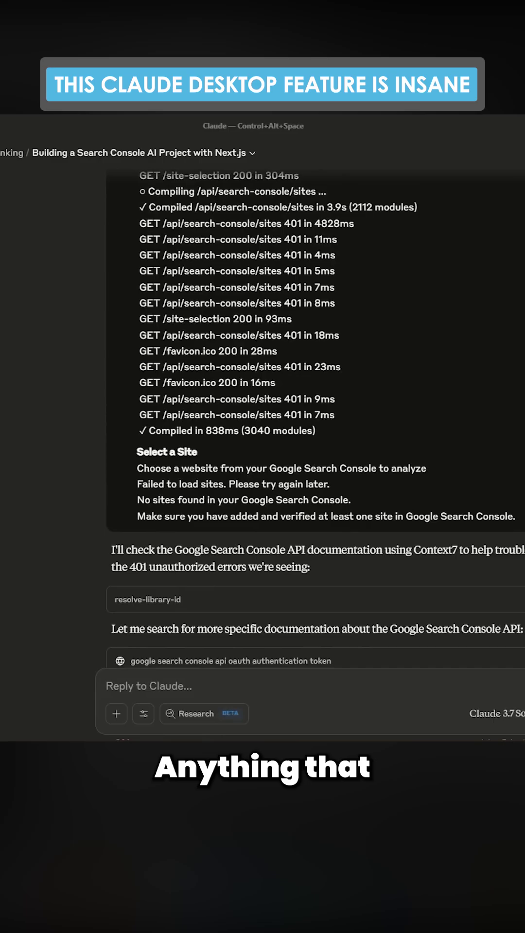
pyautogui.scroll(4, 263, 409)
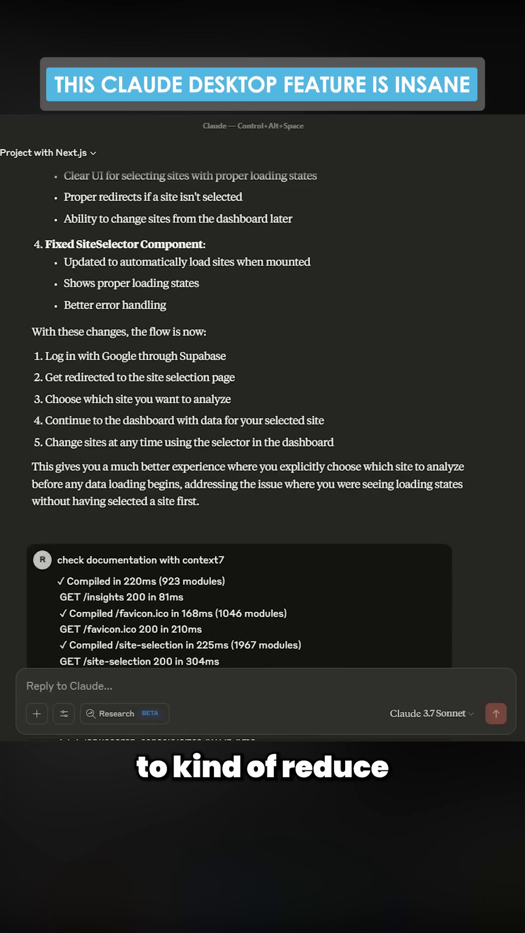
pyautogui.scroll(10, 263, 416)
pyautogui.scroll(10, 263, 416)
pyautogui.scroll(10, 263, 415)
pyautogui.scroll(3, 263, 409)
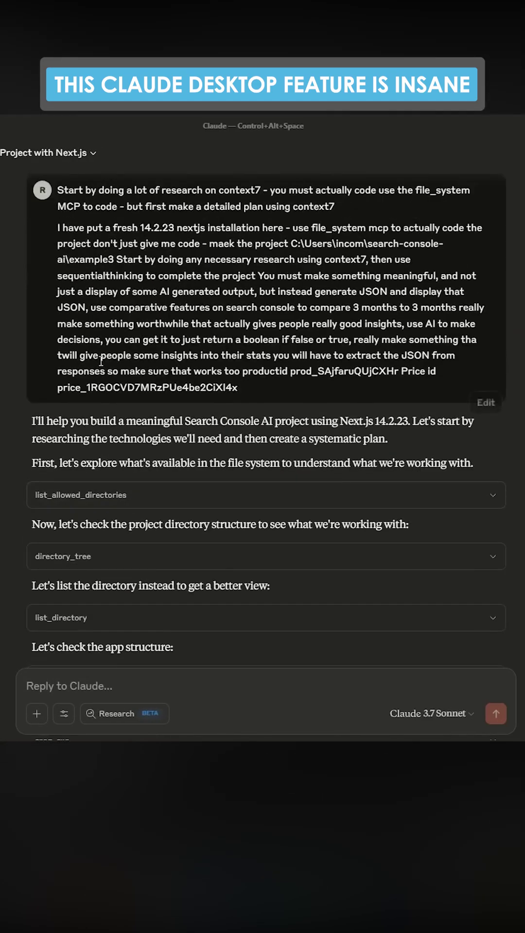